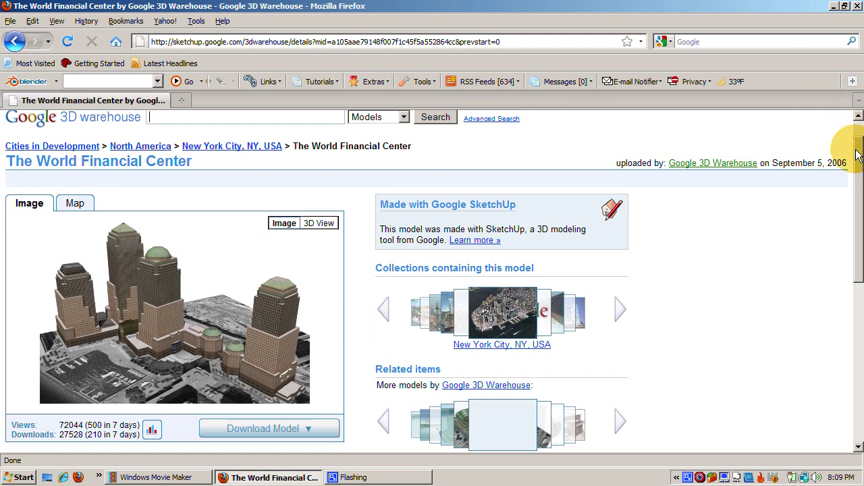
# Open the World Financial Center model in Google Earth, then download it as a SketchUp file
pyautogui.moveTo(860, 157); pyautogui.dragTo(861, 169)
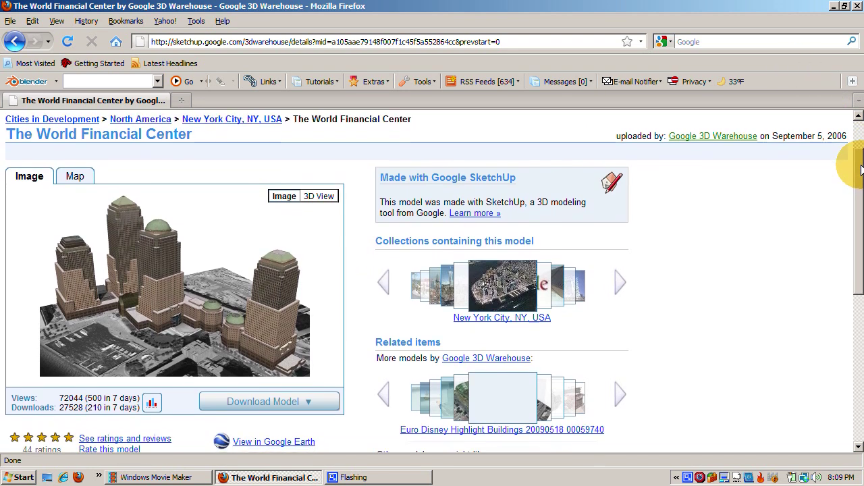
pyautogui.click(266, 444)
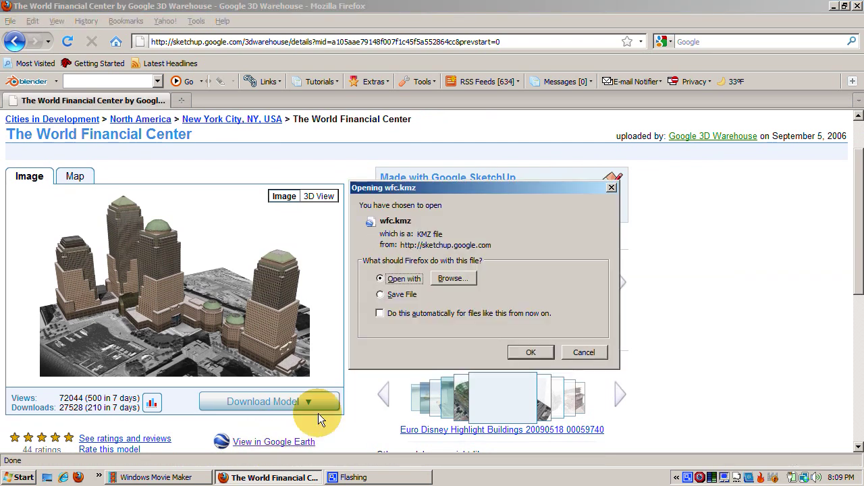
pyautogui.click(449, 279)
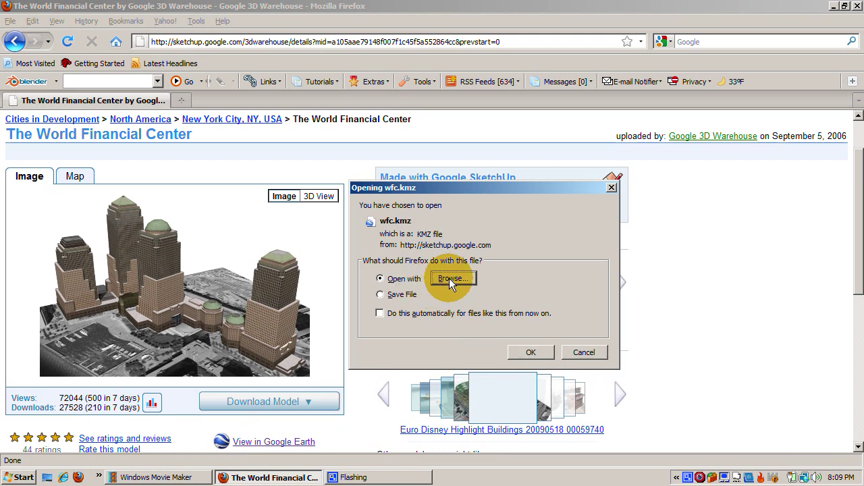
pyautogui.click(448, 222)
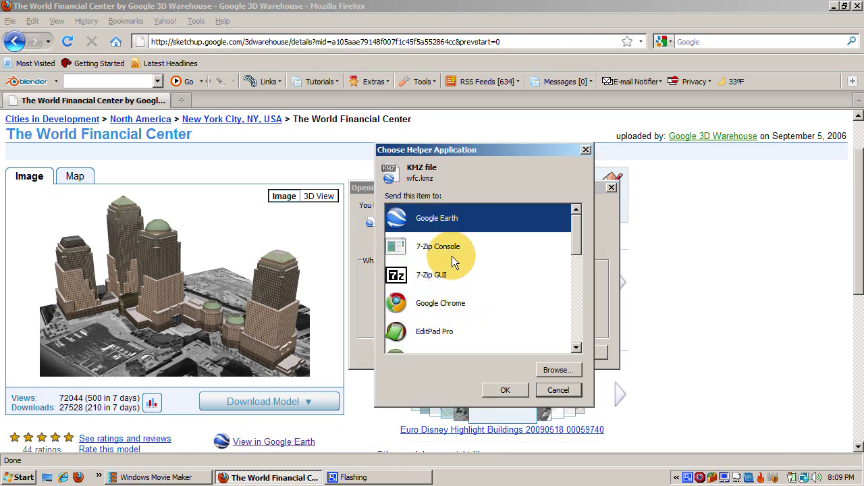
pyautogui.click(511, 394)
pyautogui.press('Return')
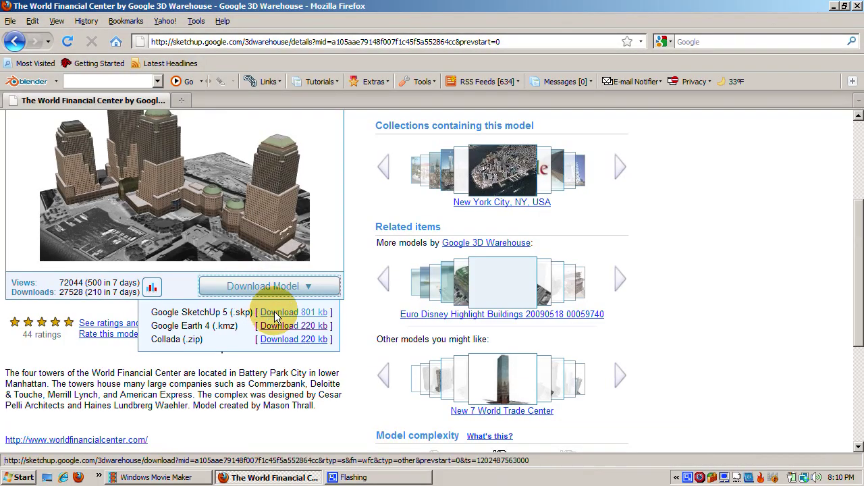
pyautogui.click(274, 313)
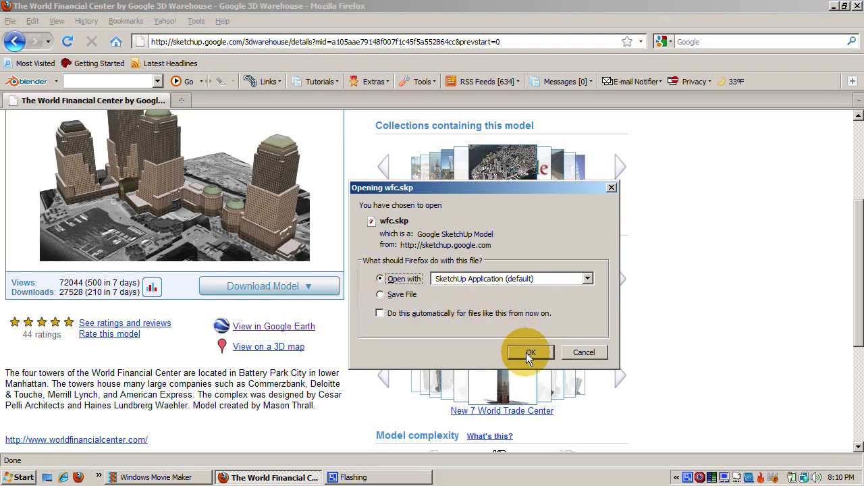
# Open wfc.skp in SketchUp and export it as the Google Earth file wfc.kmz
pyautogui.click(526, 353)
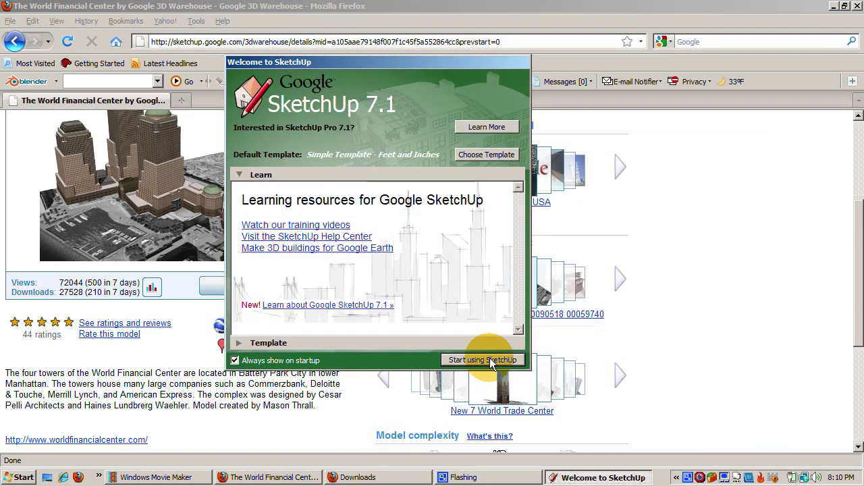
pyautogui.click(491, 363)
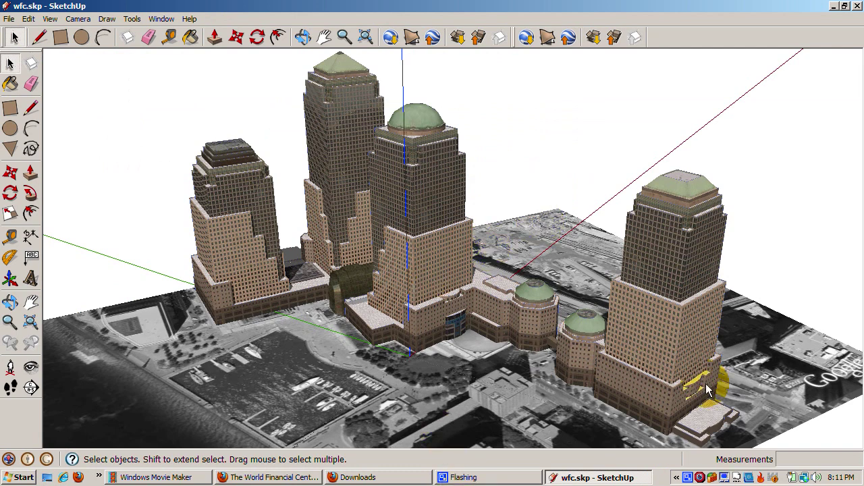
pyautogui.click(10, 19)
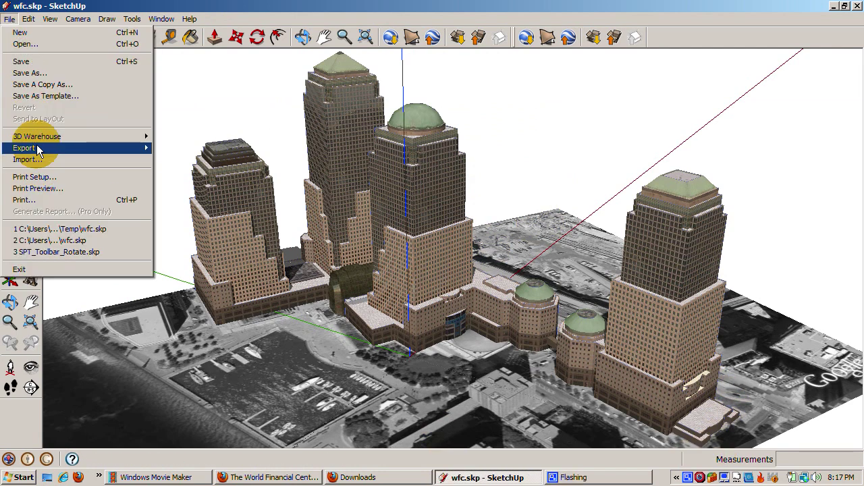
pyautogui.moveTo(39, 152)
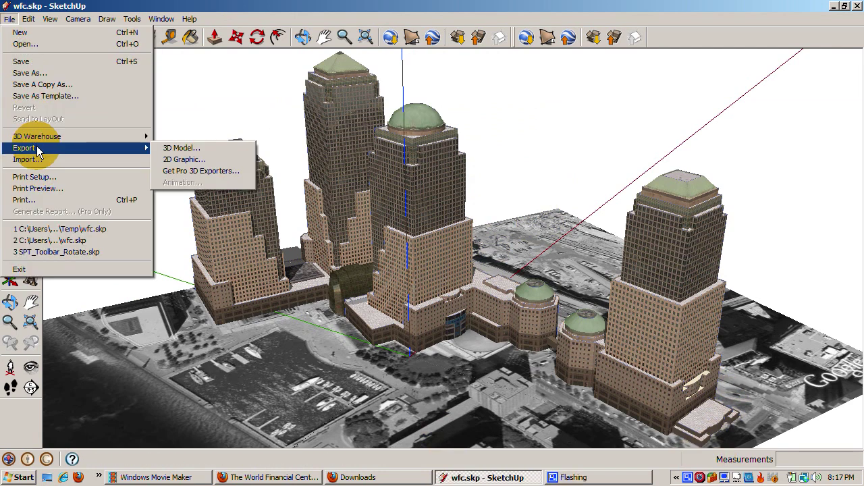
pyautogui.click(172, 148)
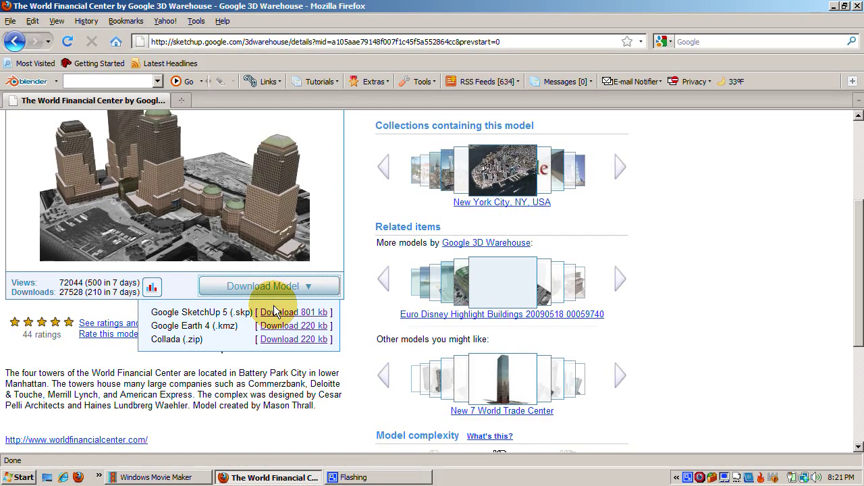
pyautogui.click(284, 325)
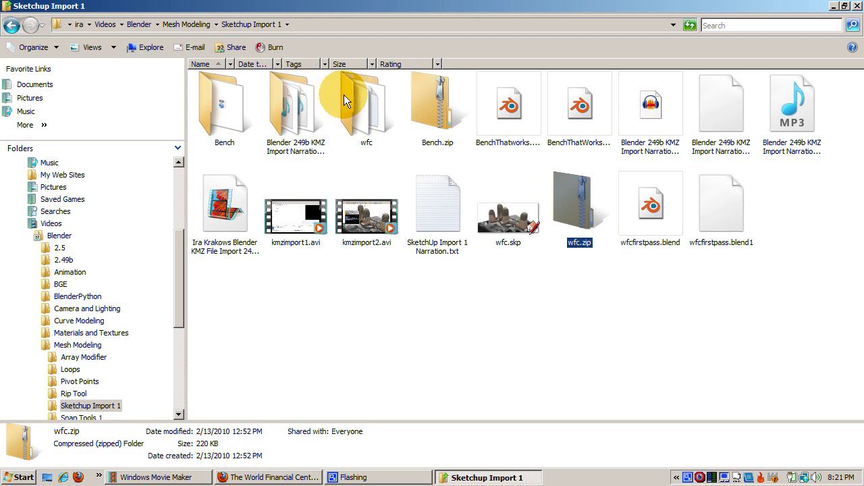
# Rename wfc.zip to wfc.kmz, accept the extension change, and open the wfc folder
pyautogui.rightClick(576, 244)
pyautogui.click(604, 219)
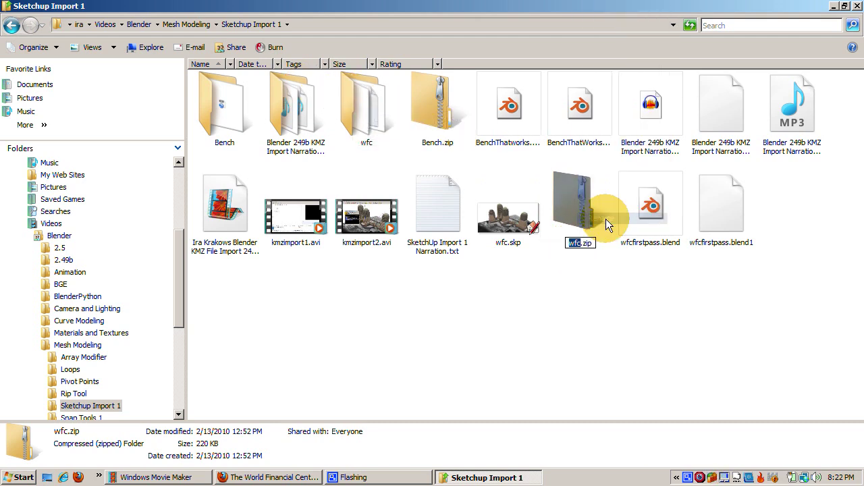
pyautogui.write('wfc.')
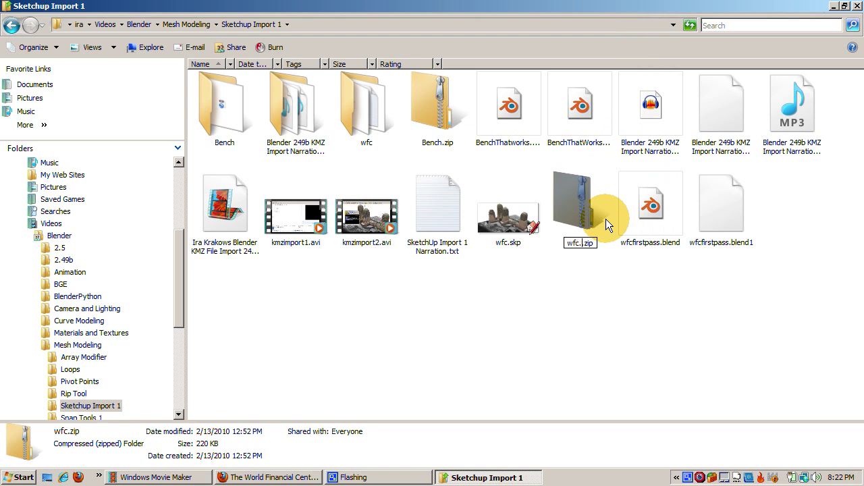
pyautogui.hotkey('shift', 'End')
pyautogui.write('kmz')
pyautogui.press('Return')
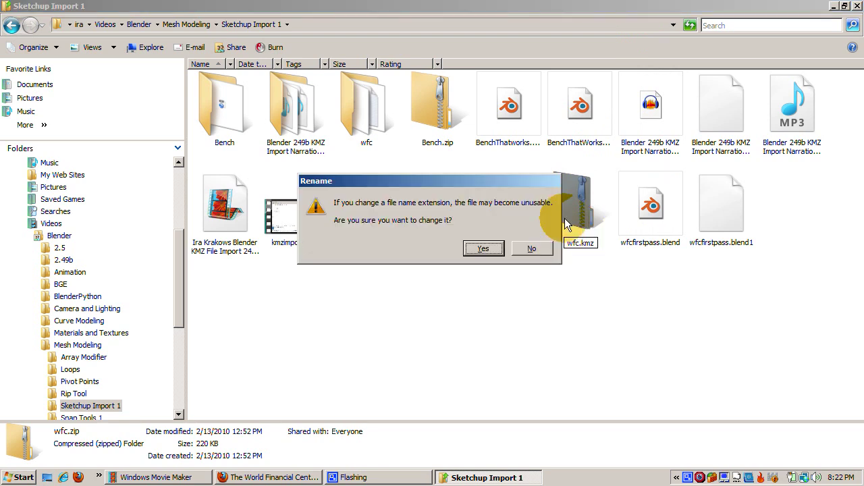
pyautogui.click(484, 250)
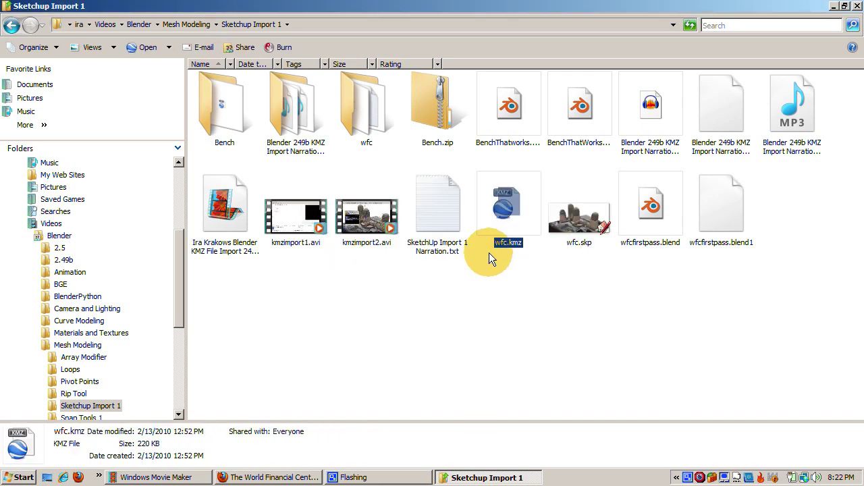
pyautogui.doubleClick(564, 230)
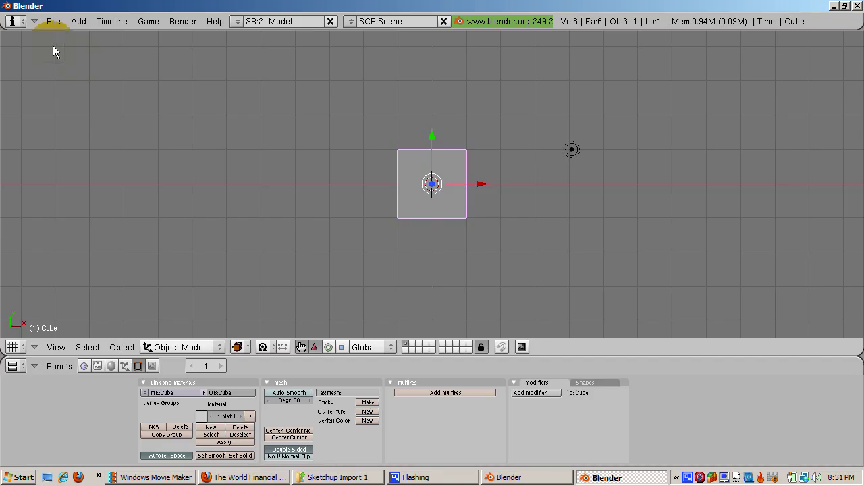
# Import model.dae with the COLLADA 1.4 importer and dismiss the success message
pyautogui.click(54, 27)
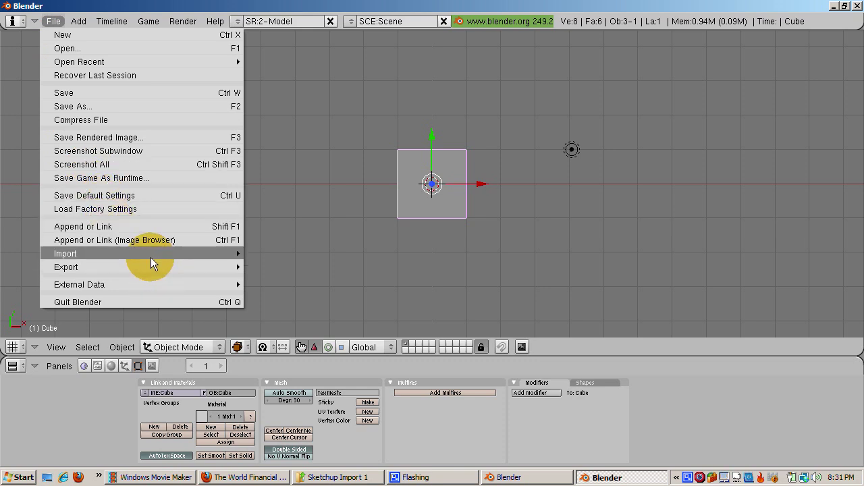
pyautogui.moveTo(150, 259)
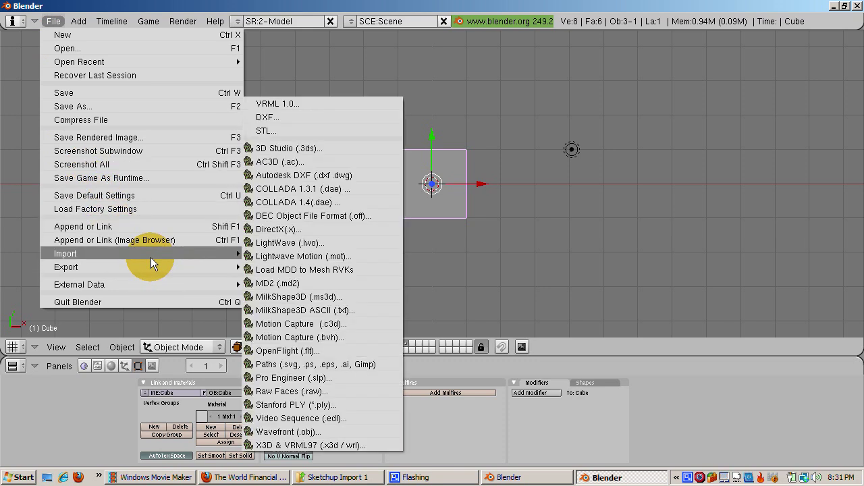
pyautogui.click(312, 203)
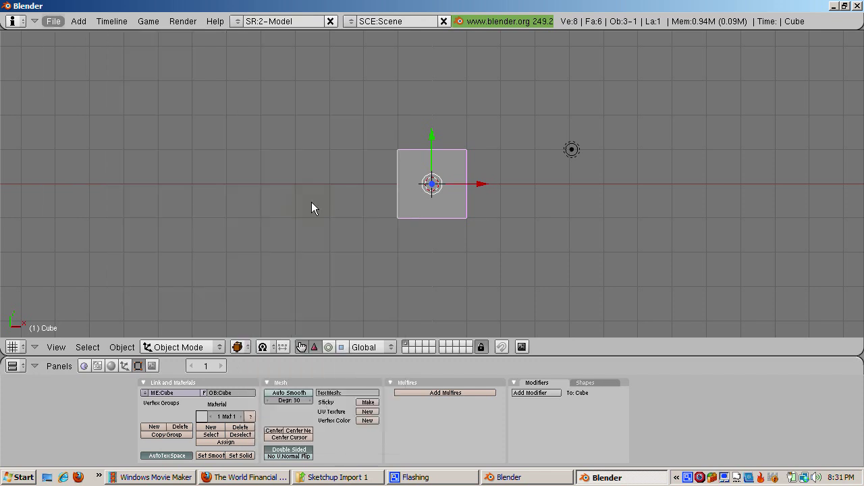
pyautogui.click(352, 114)
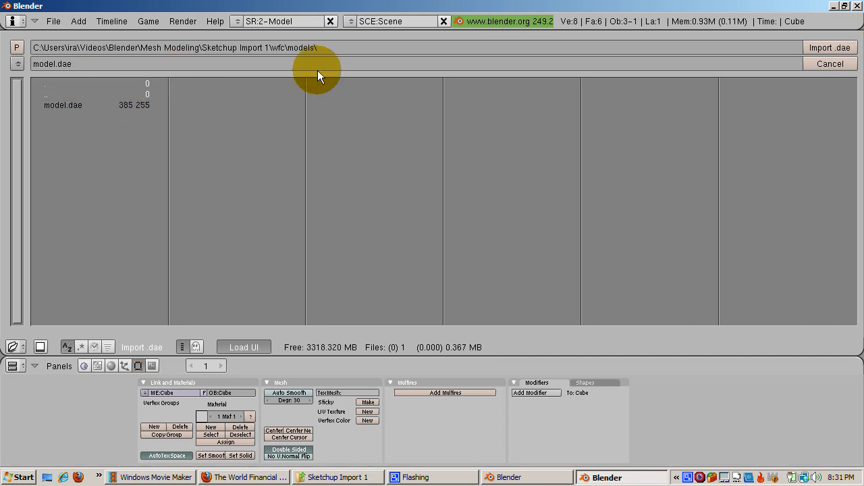
pyautogui.click(817, 48)
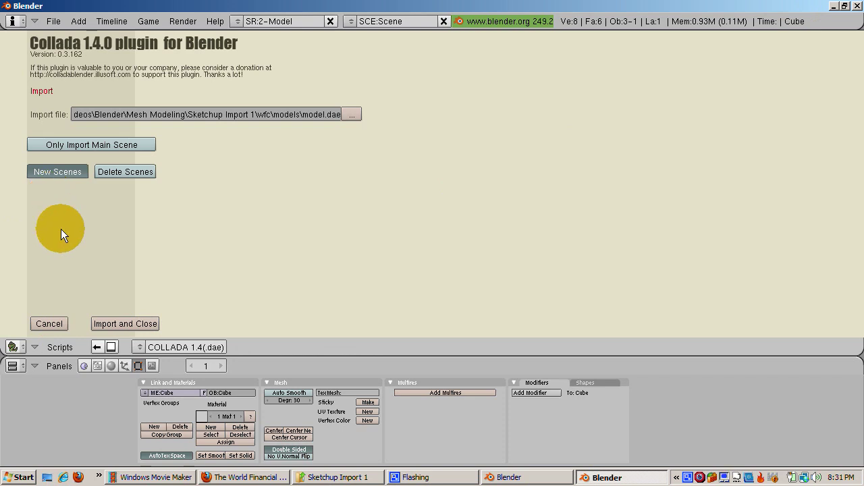
pyautogui.click(121, 323)
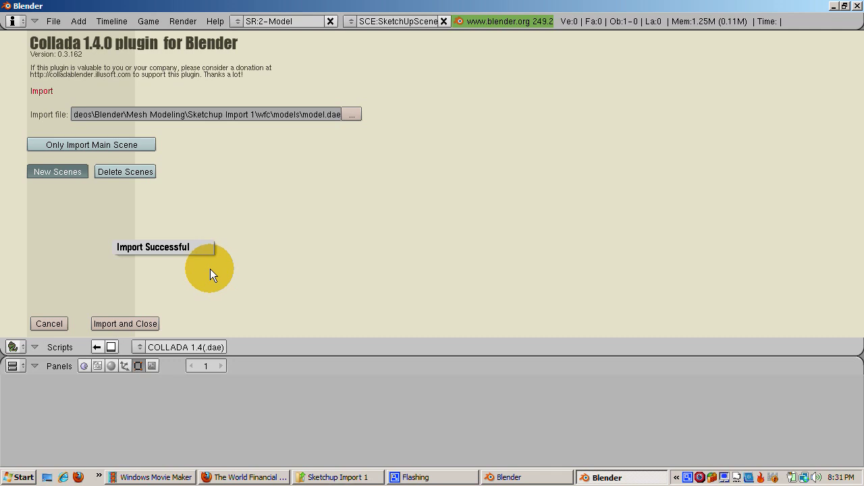
pyautogui.click(210, 269)
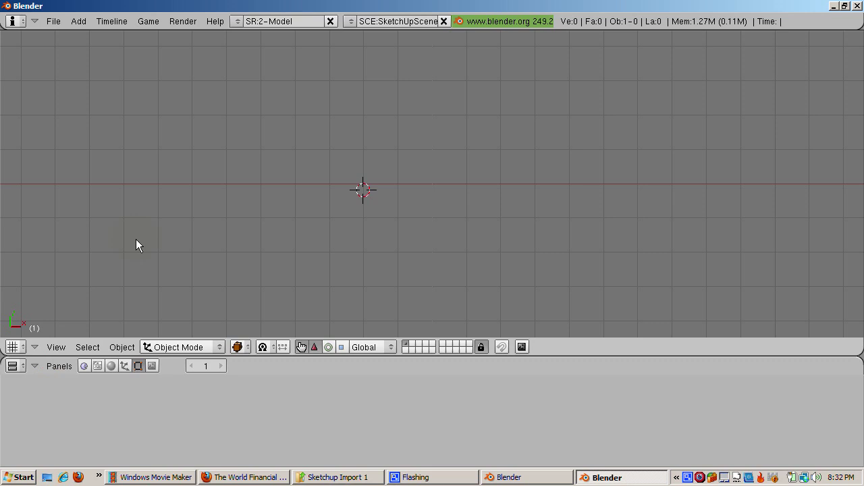
# Zoom the empty viewport out and start splitting the 3D view area
pyautogui.press('Home')
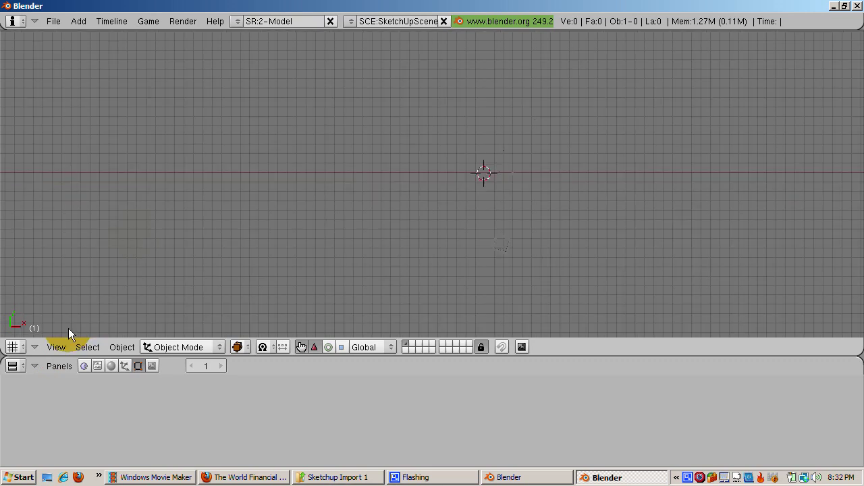
pyautogui.rightClick(551, 357)
pyautogui.click(551, 356)
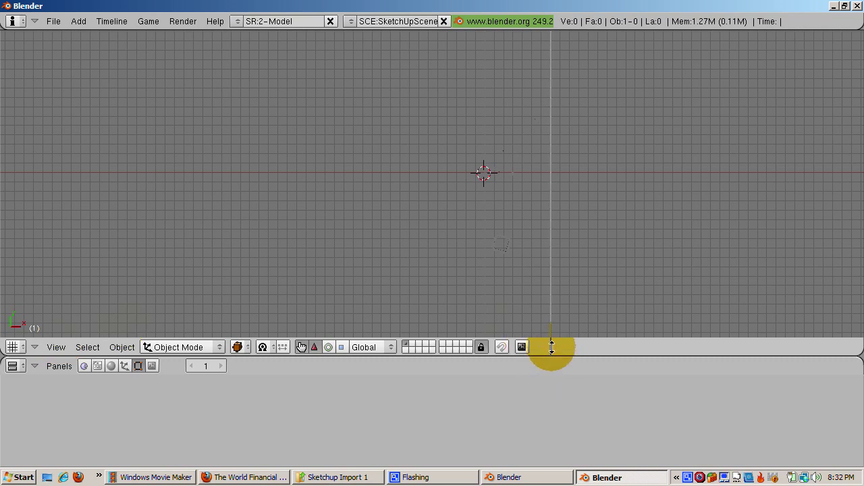
# Confirm the split and turn the right-hand area into the Outliner
pyautogui.click(550, 347)
pyautogui.click(559, 348)
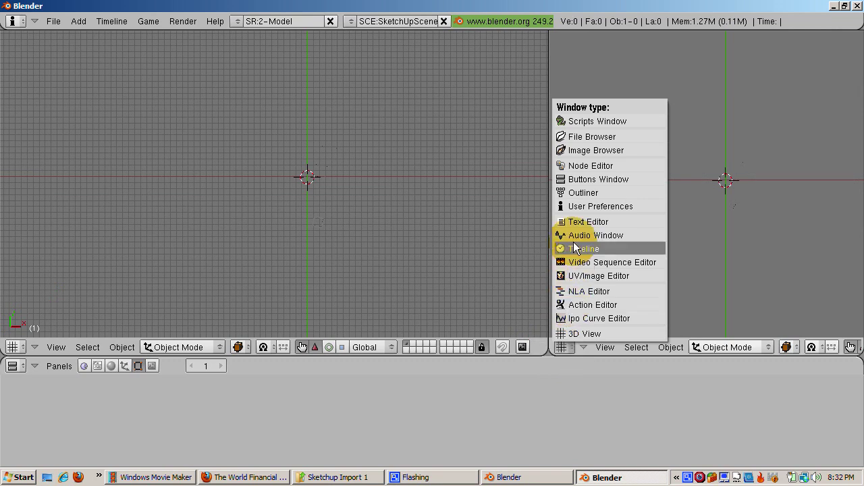
pyautogui.click(581, 193)
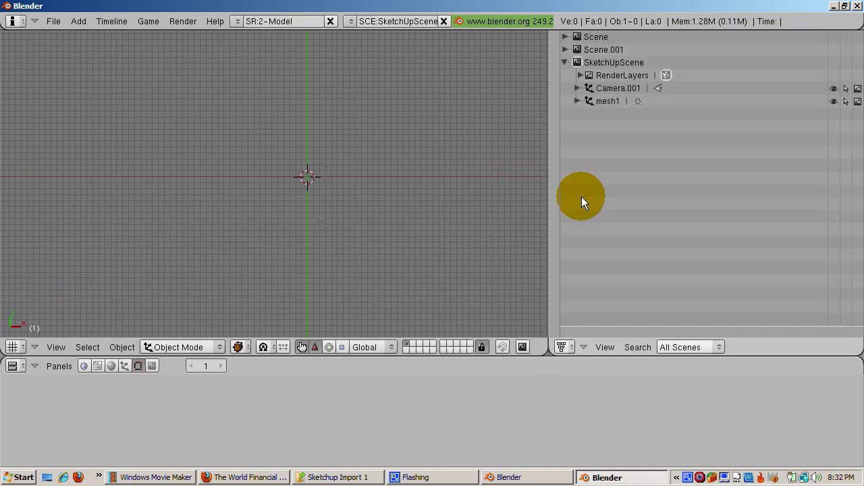
# Select mesh1 in the Outliner
pyautogui.click(614, 102)
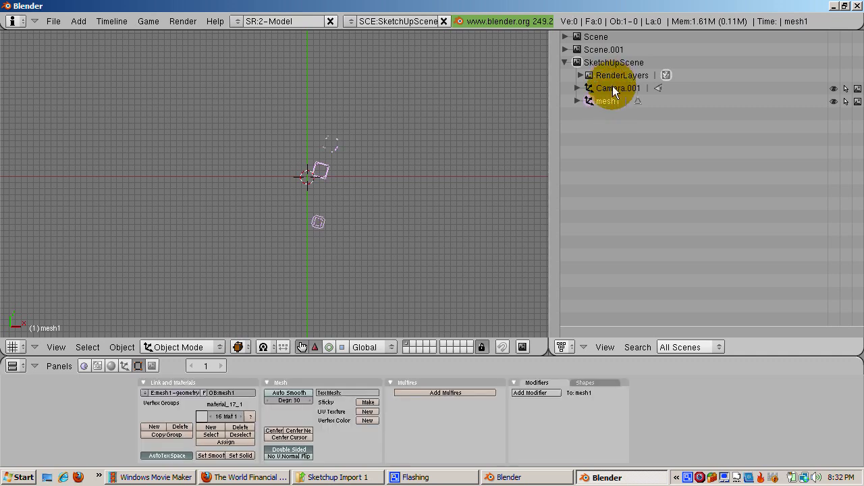
pyautogui.click(612, 87)
pyautogui.click(613, 101)
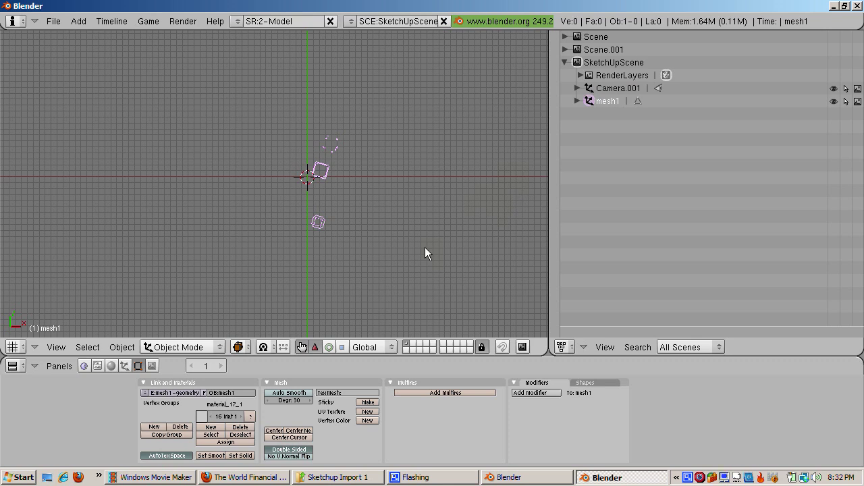
pyautogui.click(51, 349)
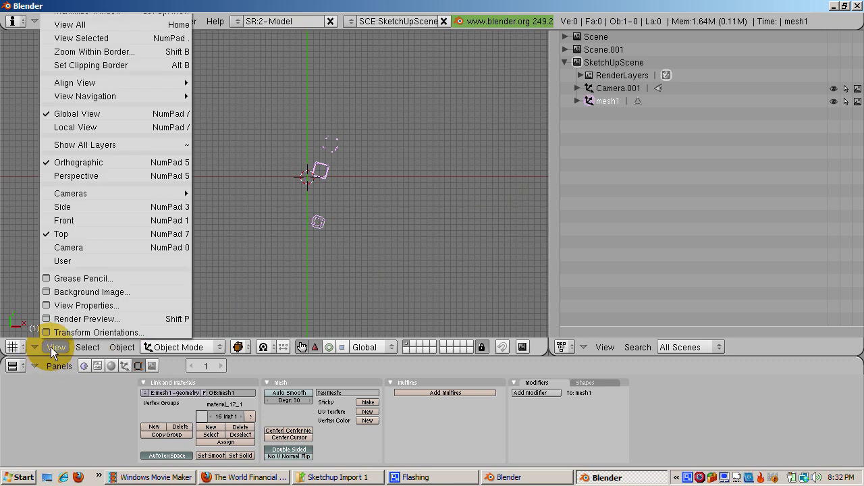
# Set the view's Clip End to 10000 and the grid spacing to 20 in View Properties
pyautogui.click(60, 303)
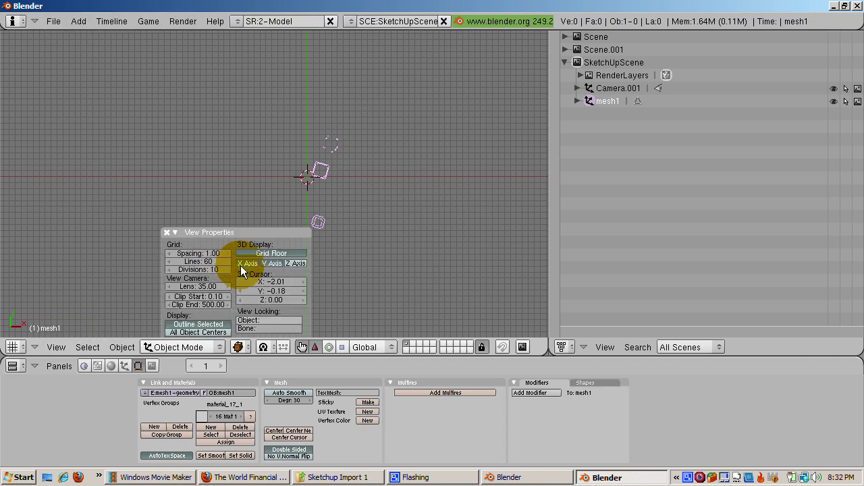
pyautogui.click(206, 303)
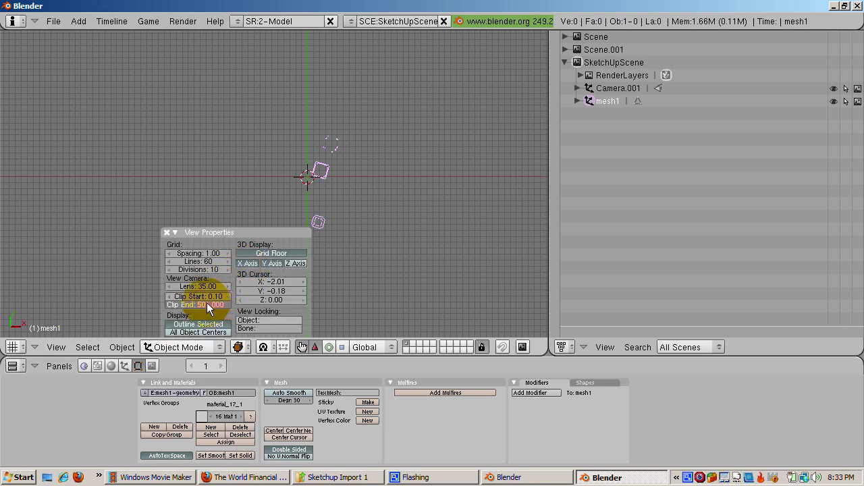
pyautogui.write('1000')
pyautogui.press('Return')
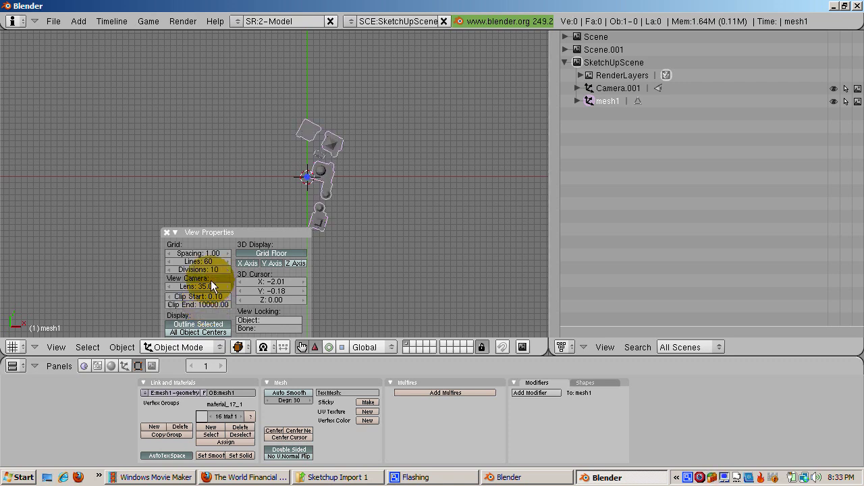
pyautogui.click(209, 254)
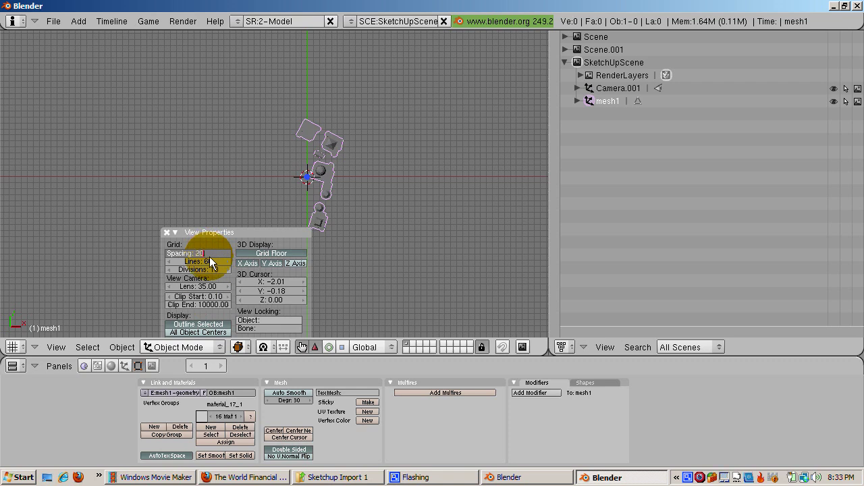
pyautogui.write('20')
pyautogui.press('Return')
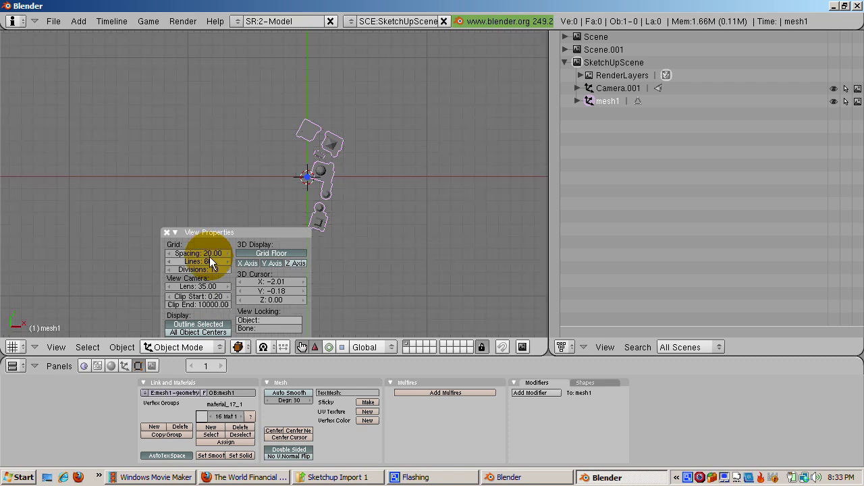
pyautogui.click(169, 231)
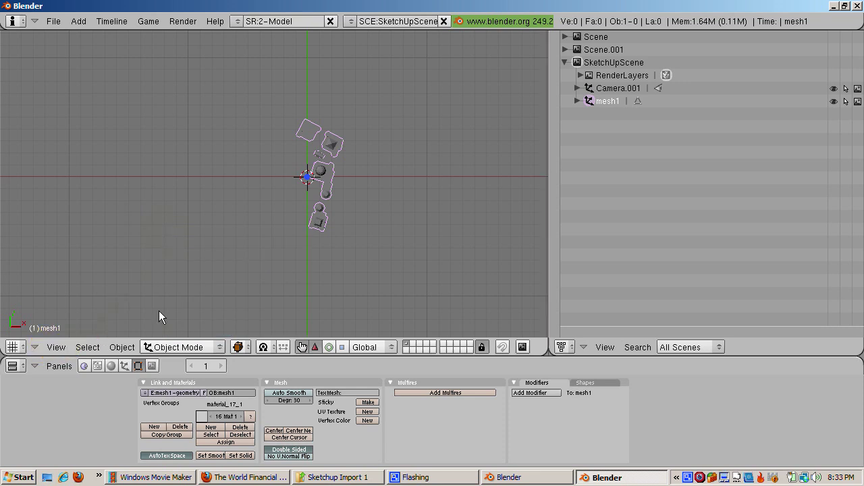
pyautogui.click(56, 347)
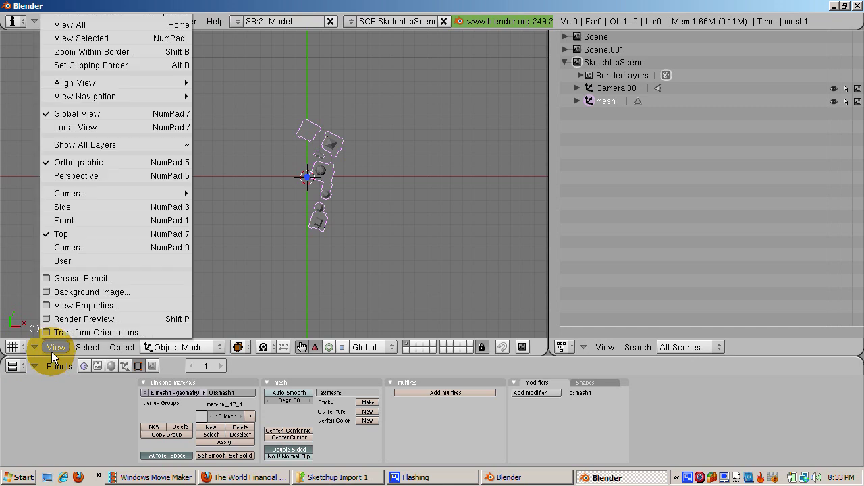
# Switch to the front view and show mesh1's Transform Properties with its dimensions
pyautogui.click(81, 221)
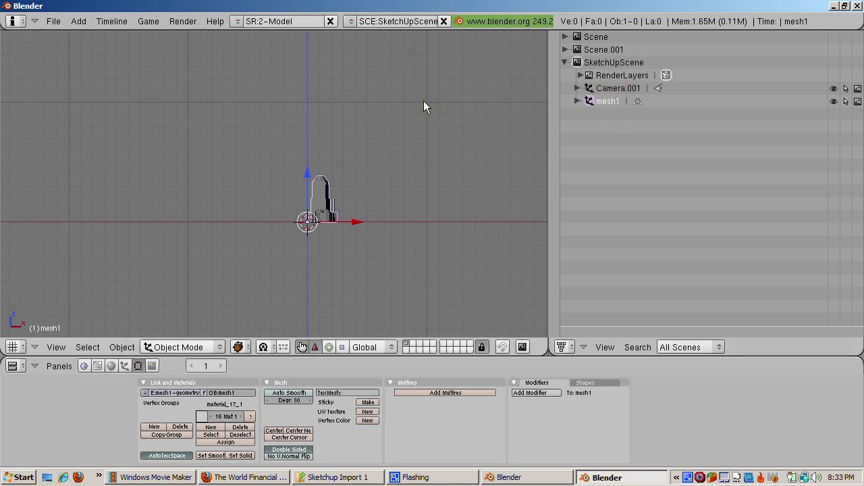
pyautogui.press('n')
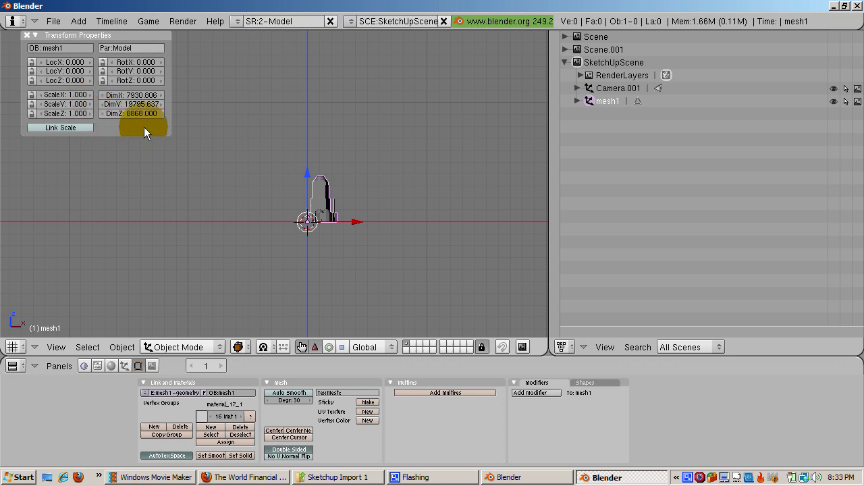
pyautogui.moveTo(151, 83); pyautogui.dragTo(152, 84)
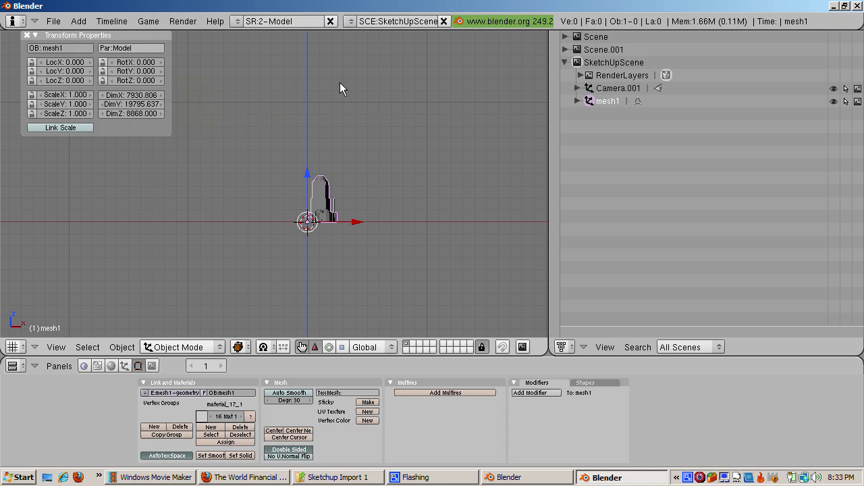
# Select Camera.001 in the Outliner
pyautogui.click(602, 88)
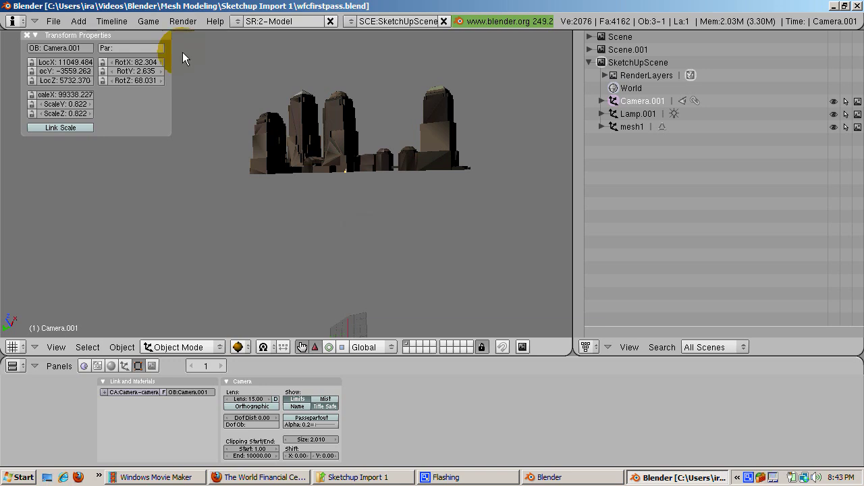
# Render the current frame, close the render, and show the World shading settings
pyautogui.click(182, 21)
pyautogui.click(189, 33)
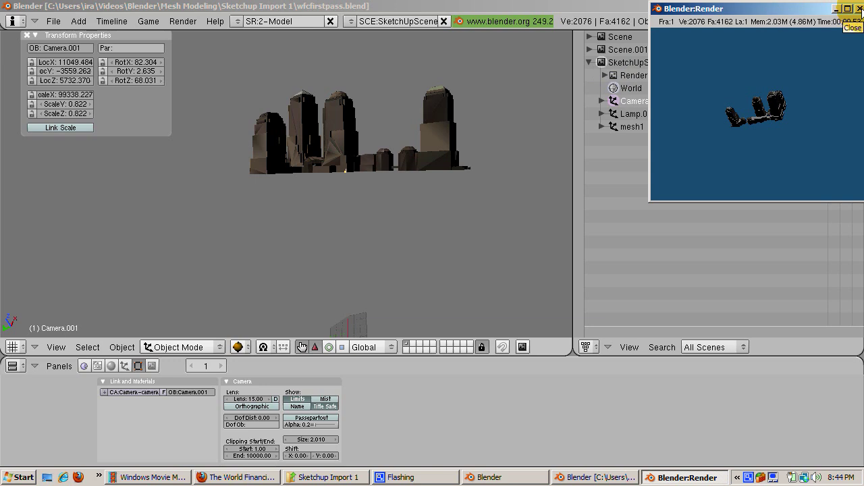
pyautogui.click(858, 9)
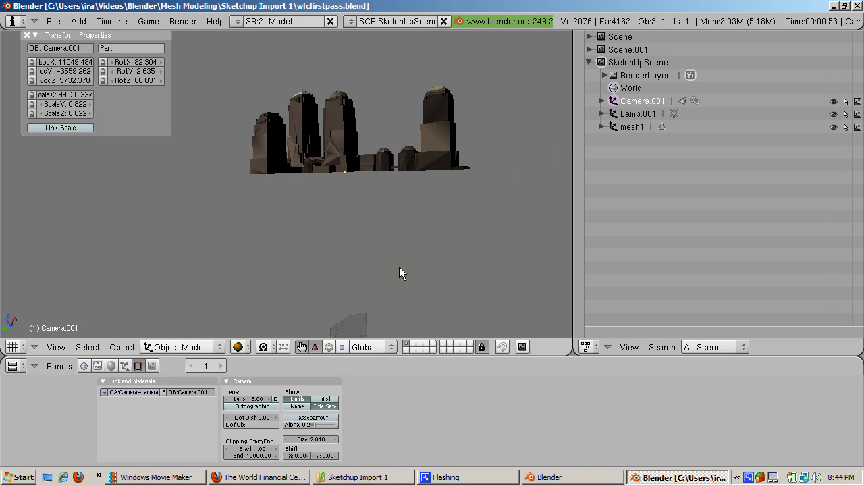
pyautogui.click(634, 120)
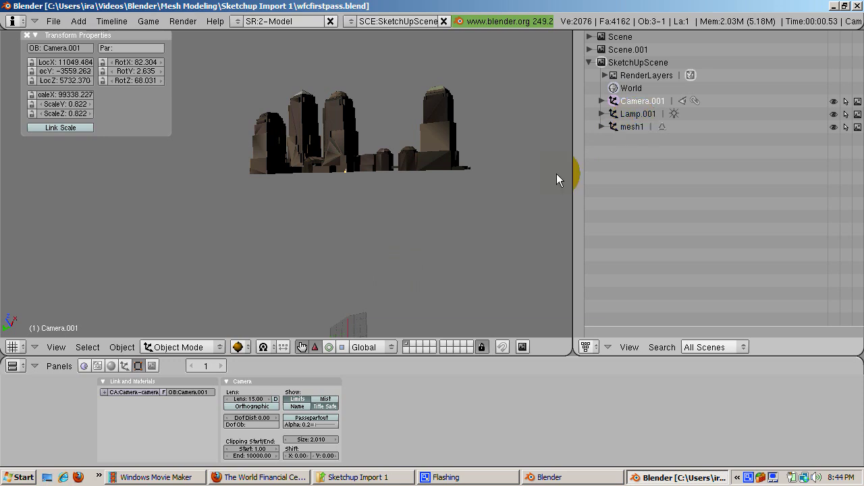
pyautogui.click(110, 363)
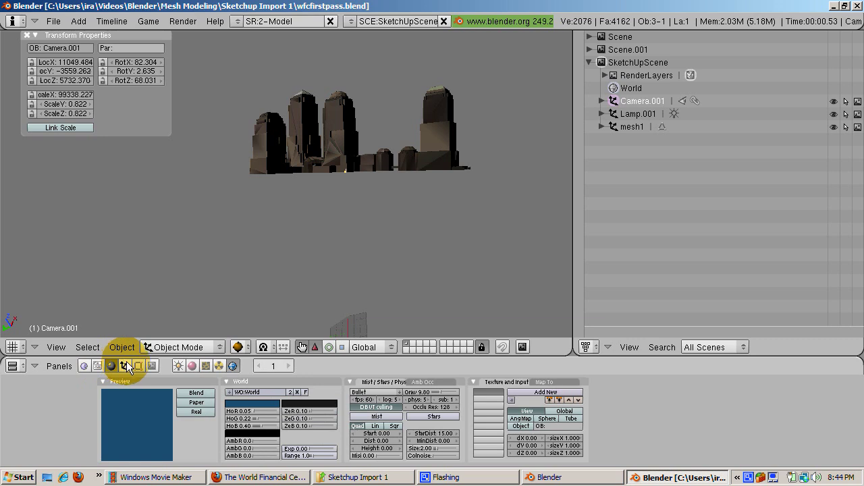
# Lower Camera.001's lens from 15 to 10.00 after reviewing the World and Lamp settings
pyautogui.click(138, 364)
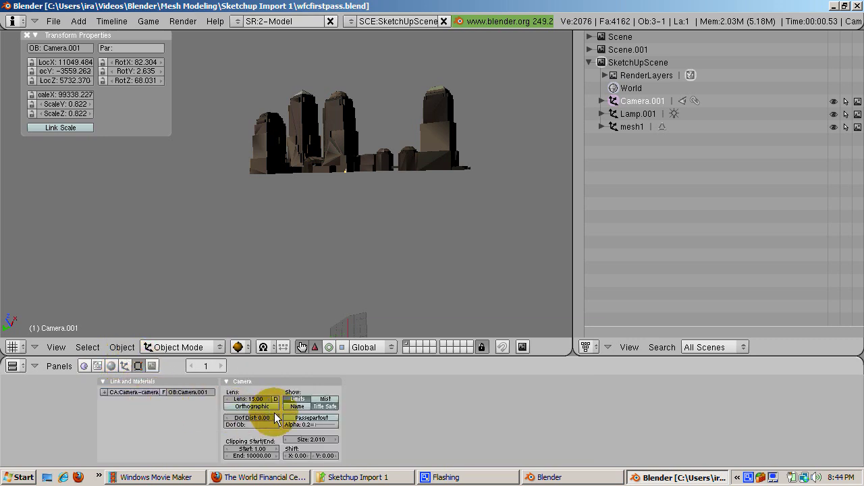
pyautogui.click(227, 399)
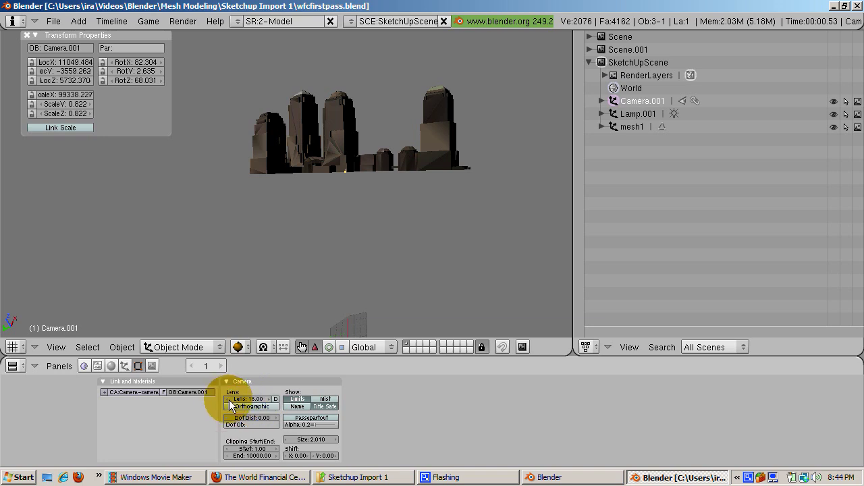
pyautogui.click(111, 366)
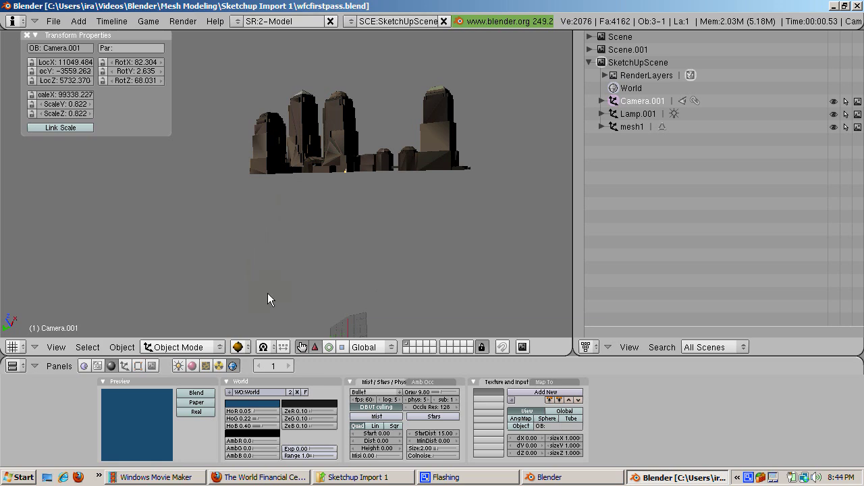
pyautogui.click(179, 366)
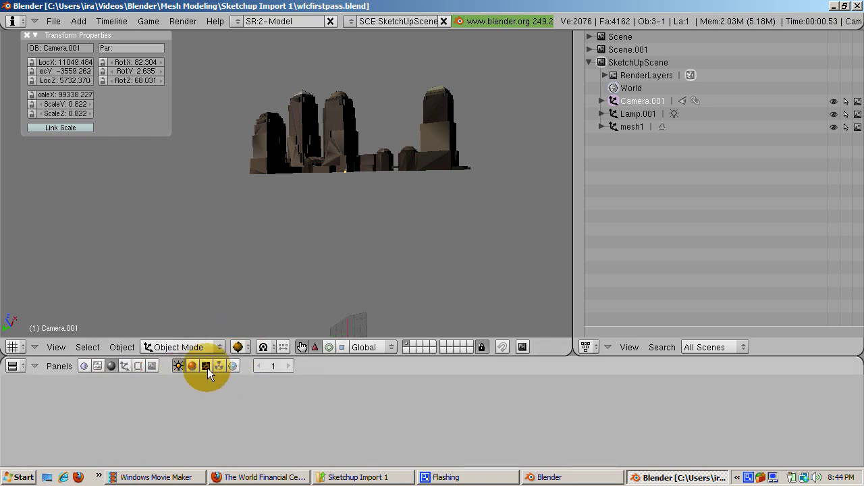
pyautogui.click(139, 366)
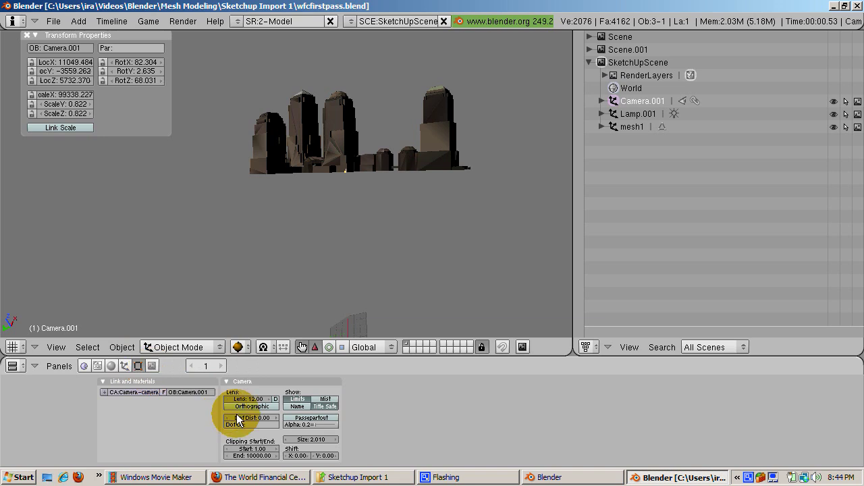
pyautogui.click(227, 399)
pyautogui.click(227, 399)
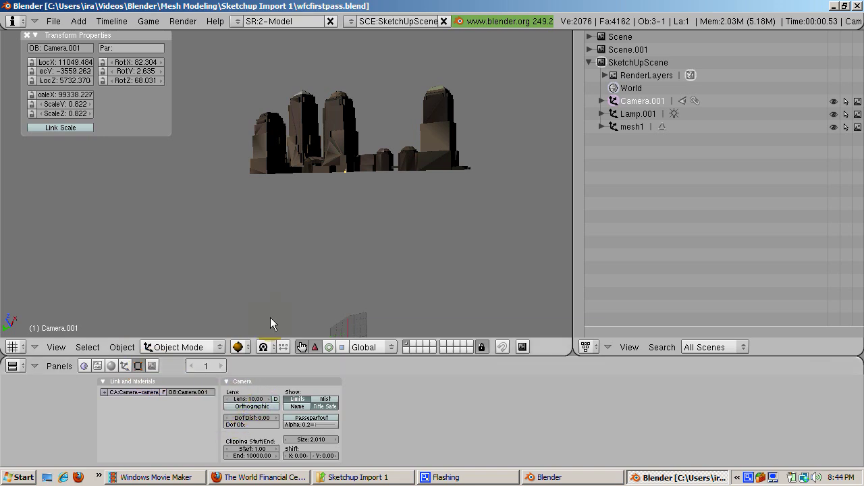
pyautogui.click(238, 346)
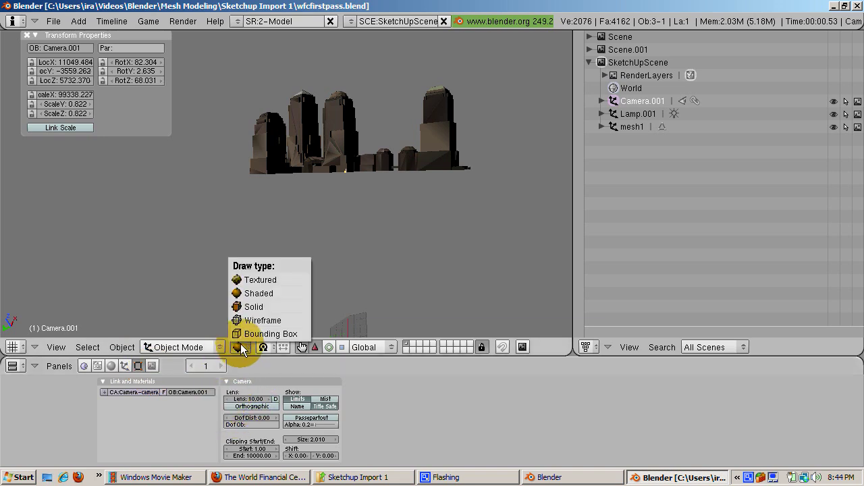
# Switch the viewport draw type to Textured and fly the camera to a new position
pyautogui.click(263, 281)
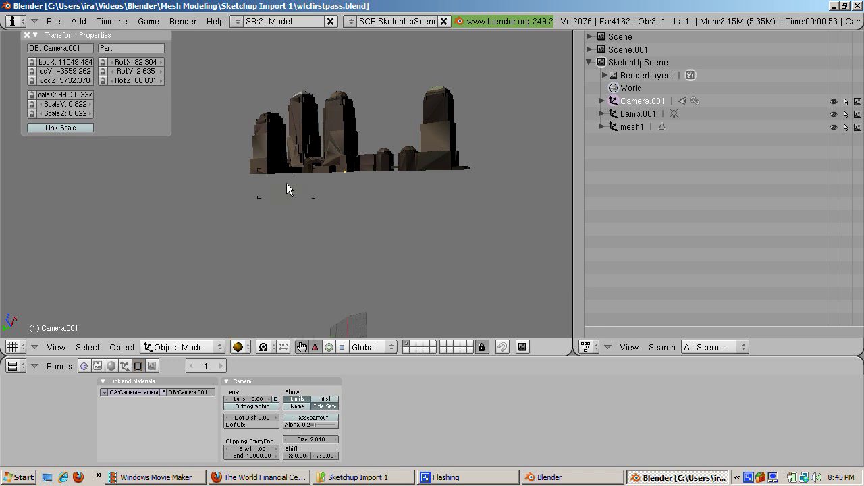
pyautogui.hotkey('shift', 'f')
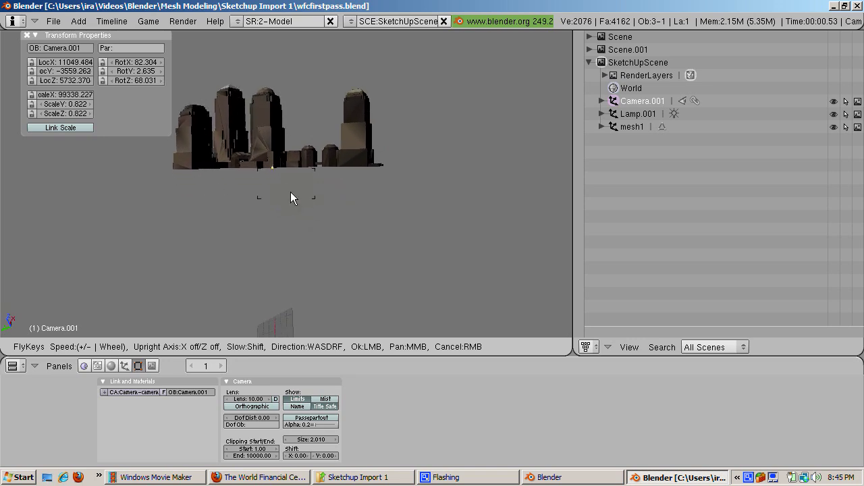
pyautogui.click(291, 194)
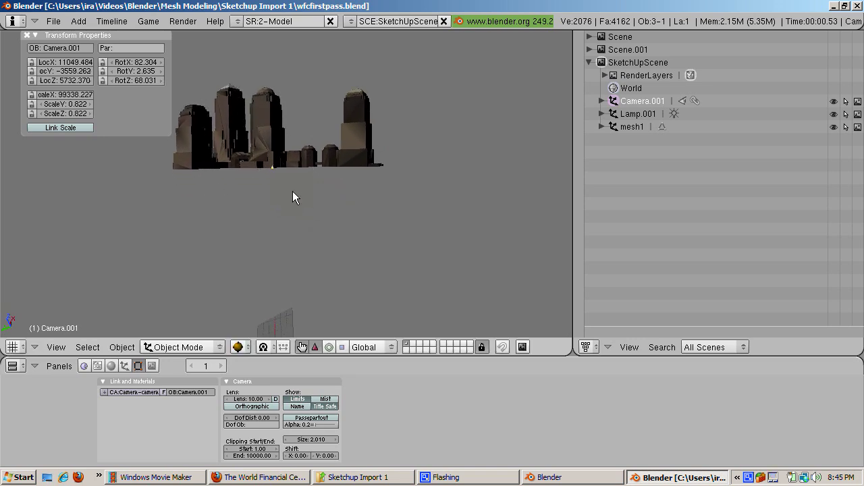
# Refine the camera's framing of the World Financial Center towers with repeated Shift+F flights
pyautogui.hotkey('shift', 'f')
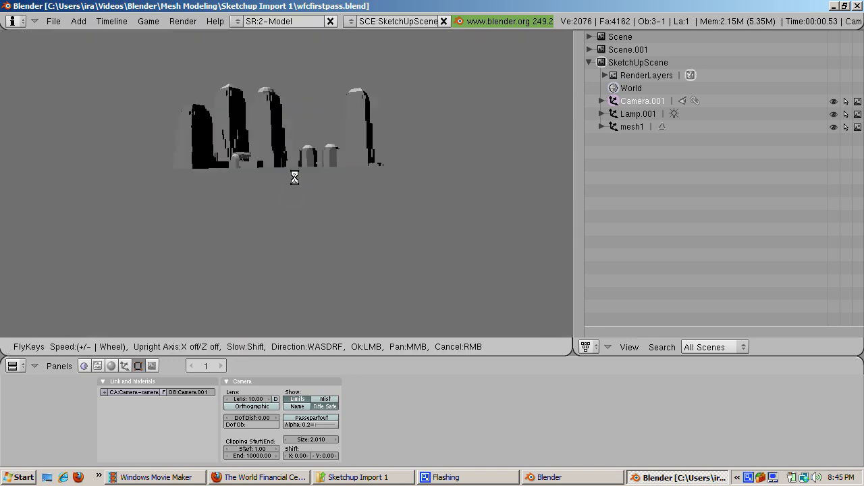
pyautogui.click(297, 149)
pyautogui.hotkey('shift', 'f')
pyautogui.click(297, 149)
pyautogui.hotkey('shift', 'f')
pyautogui.click(298, 149)
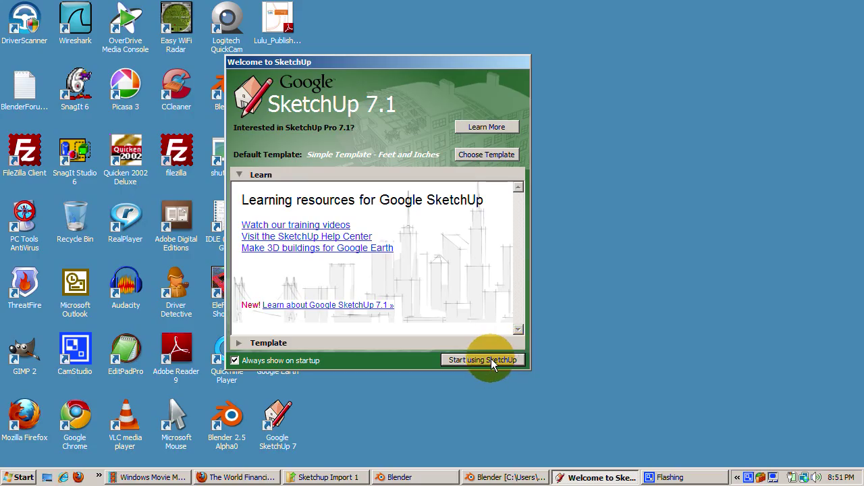
# Start a new SketchUp model and delete the default person figure
pyautogui.click(492, 361)
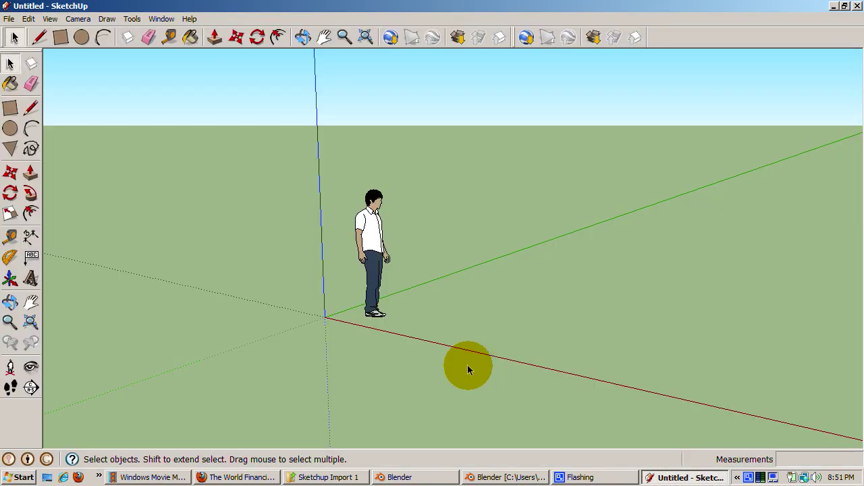
pyautogui.click(379, 290)
pyautogui.press('Delete')
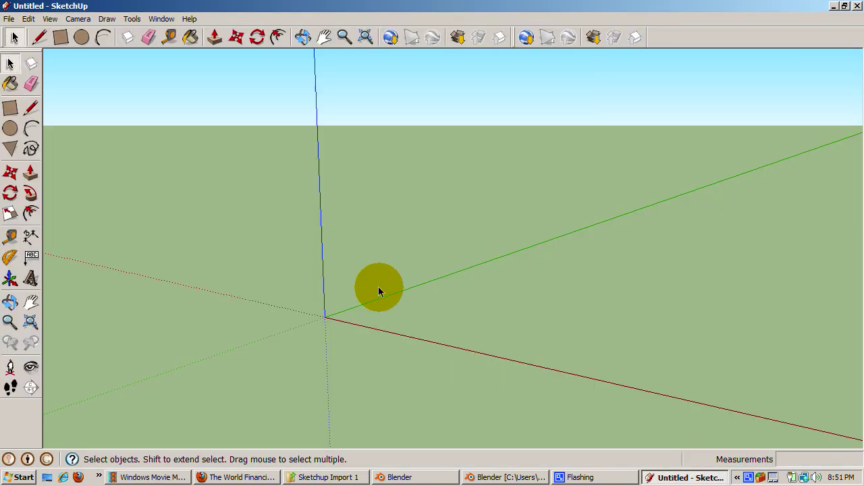
# Place the wooden Bench component from the Components browser near the origin
pyautogui.click(162, 19)
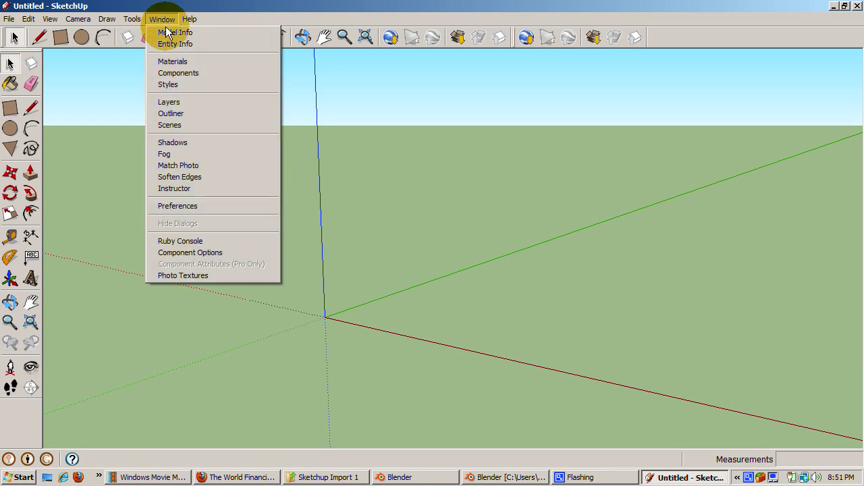
pyautogui.click(174, 73)
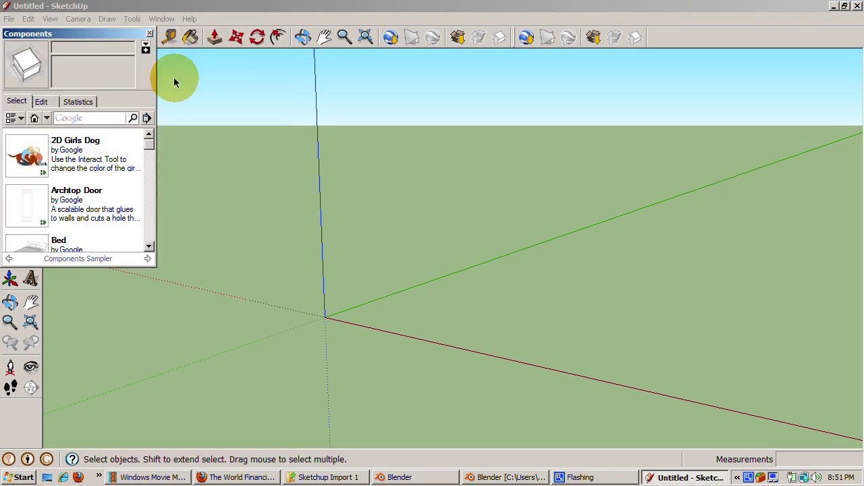
pyautogui.moveTo(149, 143)
pyautogui.mouseDown()
pyautogui.moveTo(149, 169)
pyautogui.moveTo(146, 154)
pyautogui.mouseUp()
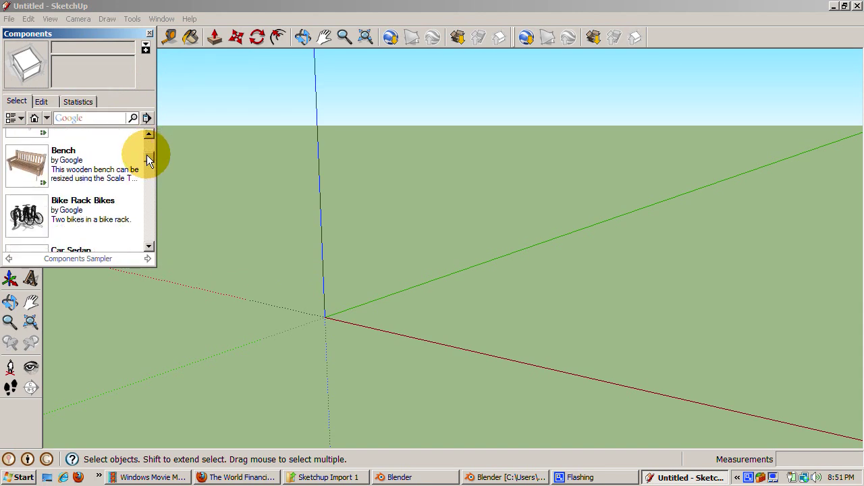
pyautogui.click(61, 175)
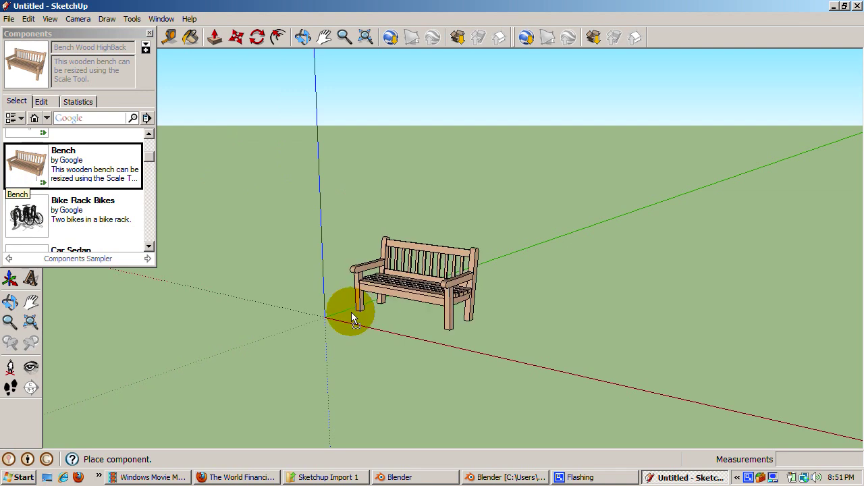
pyautogui.click(349, 309)
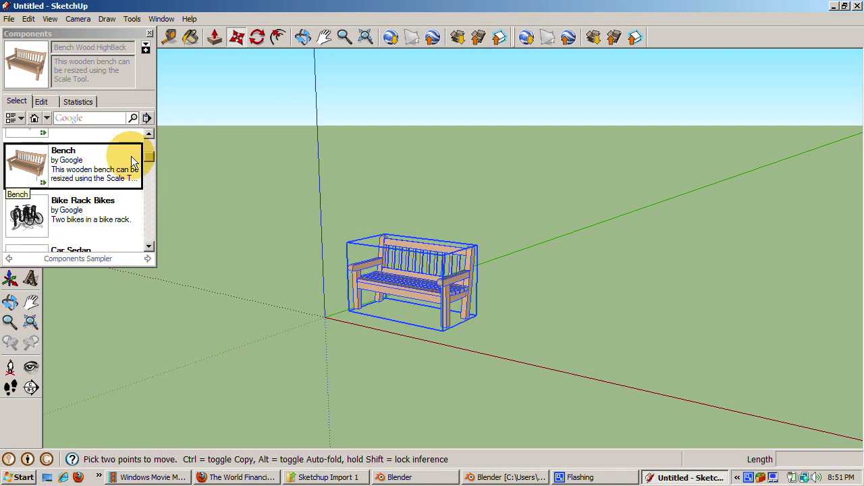
pyautogui.moveTo(145, 162); pyautogui.dragTo(149, 205)
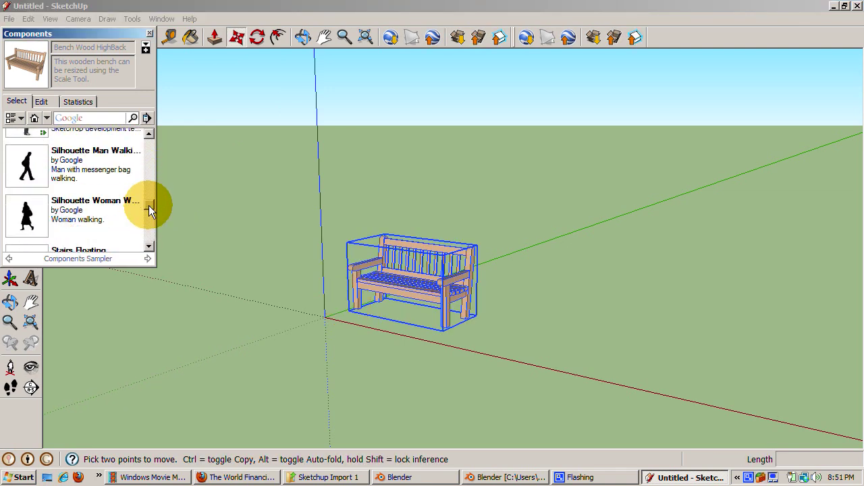
pyautogui.click(150, 34)
pyautogui.click(9, 19)
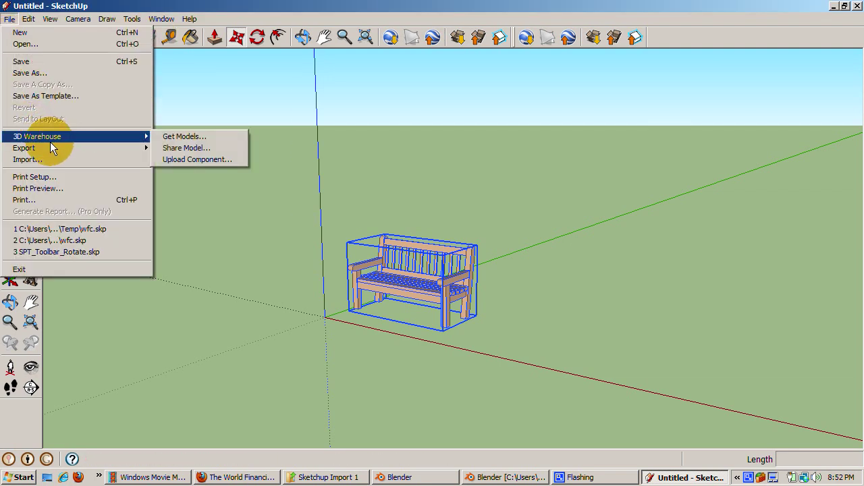
pyautogui.moveTo(53, 149)
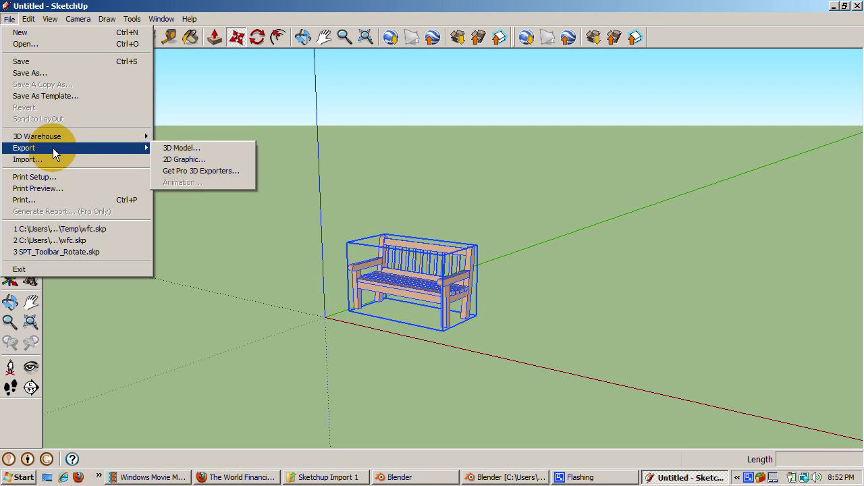
pyautogui.click(173, 150)
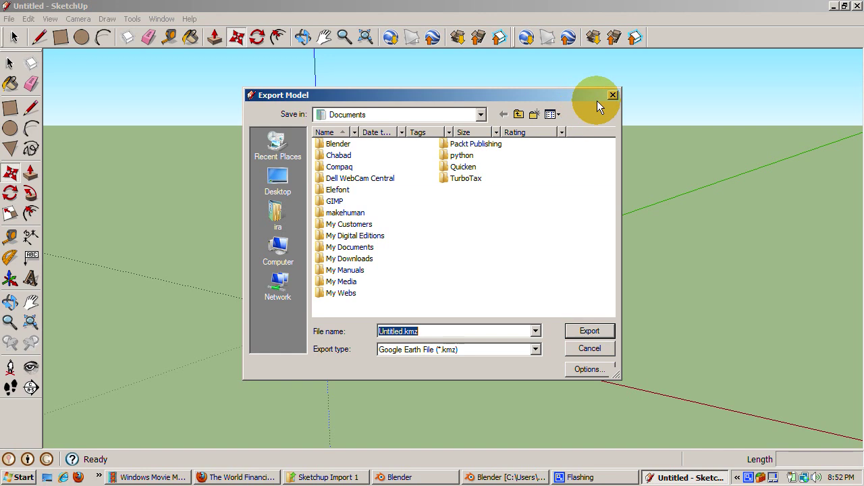
pyautogui.click(592, 350)
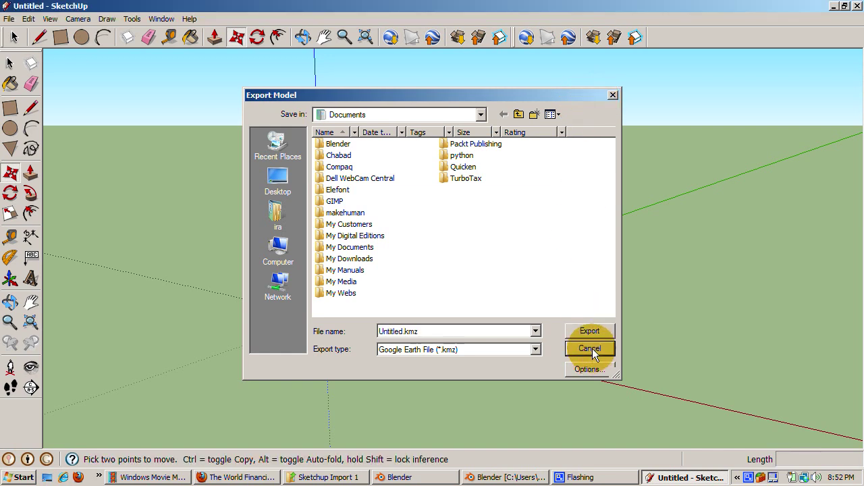